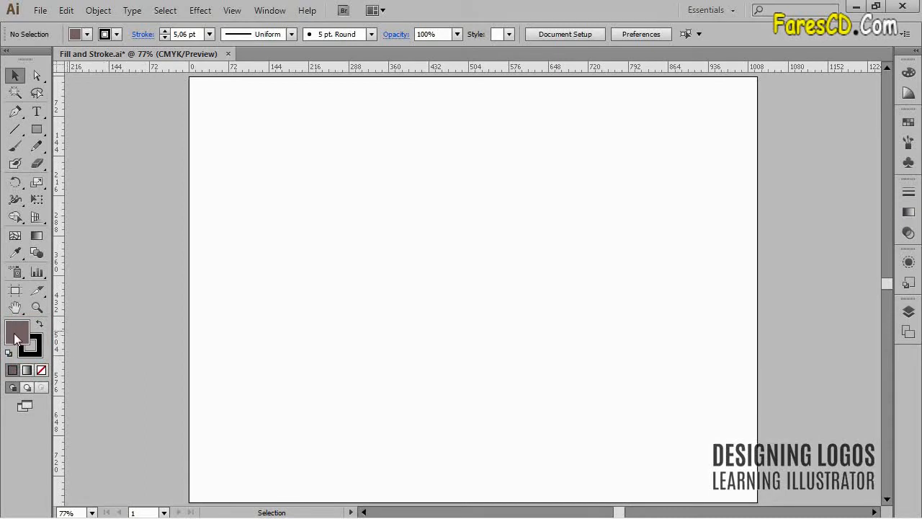
Show the hidden Urban Apparel and Background layers on the artboard.
click(32, 345)
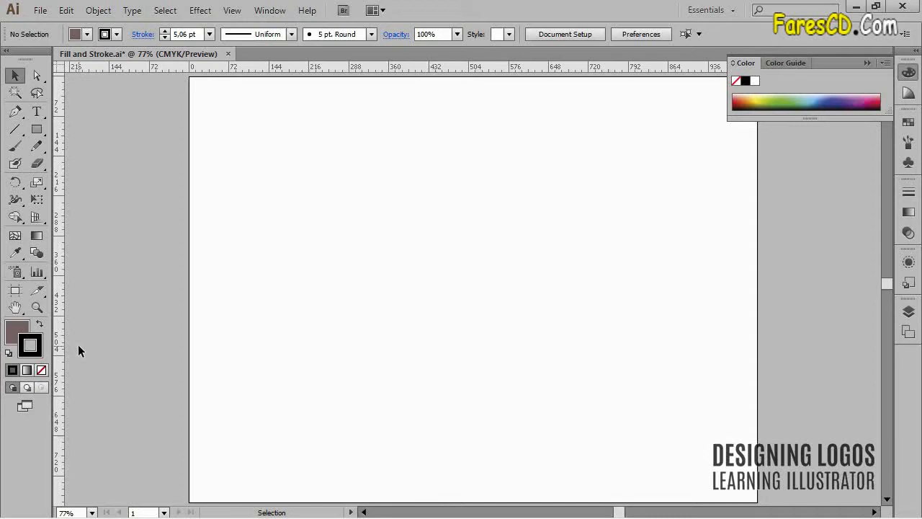
click(908, 312)
drag(730, 332, 731, 321)
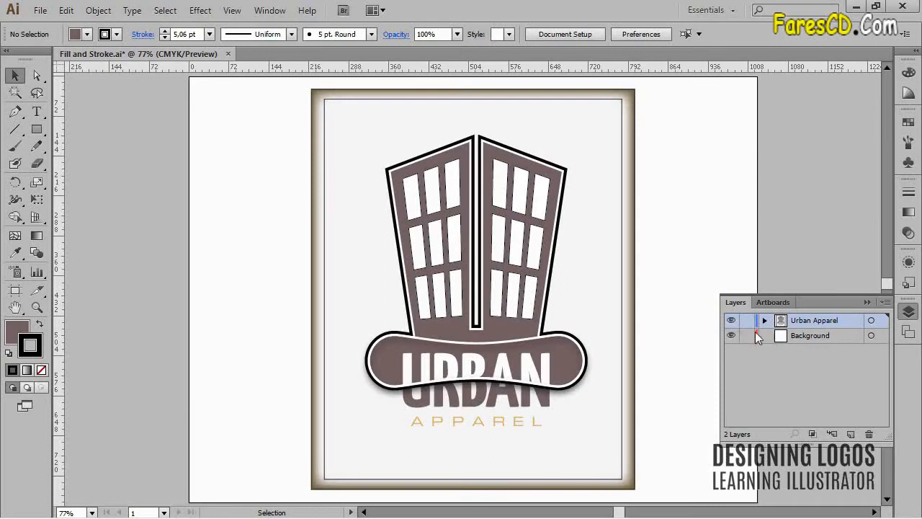
click(867, 302)
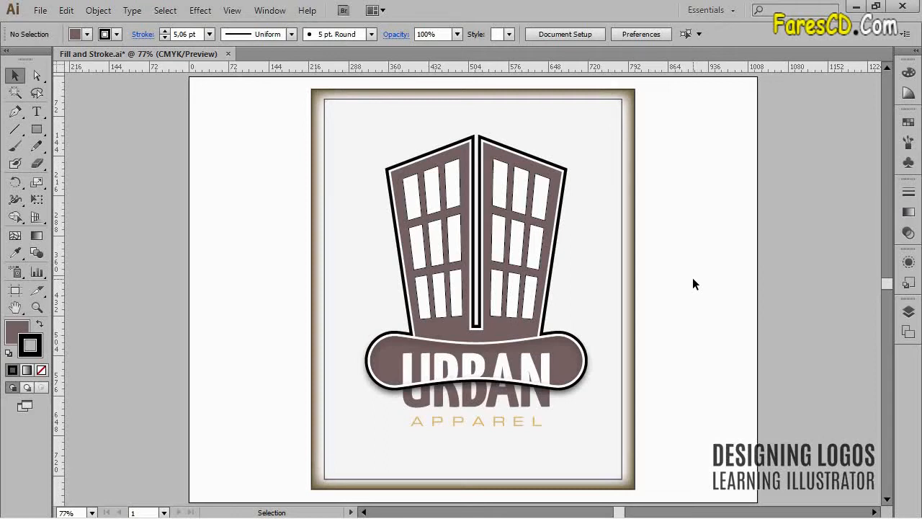
Switch the active colour attribute between fill and stroke, leave fill active, and select the hat-shaped building outline.
click(20, 329)
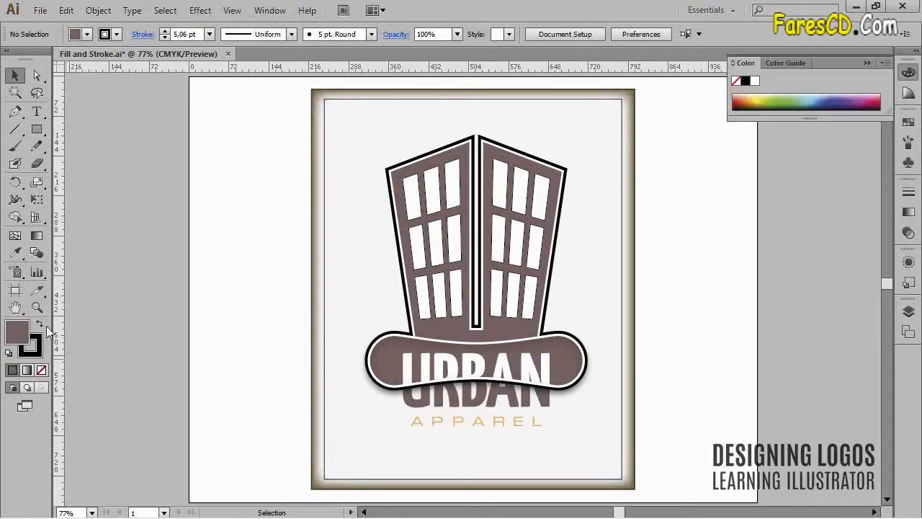
click(36, 341)
click(26, 327)
click(433, 149)
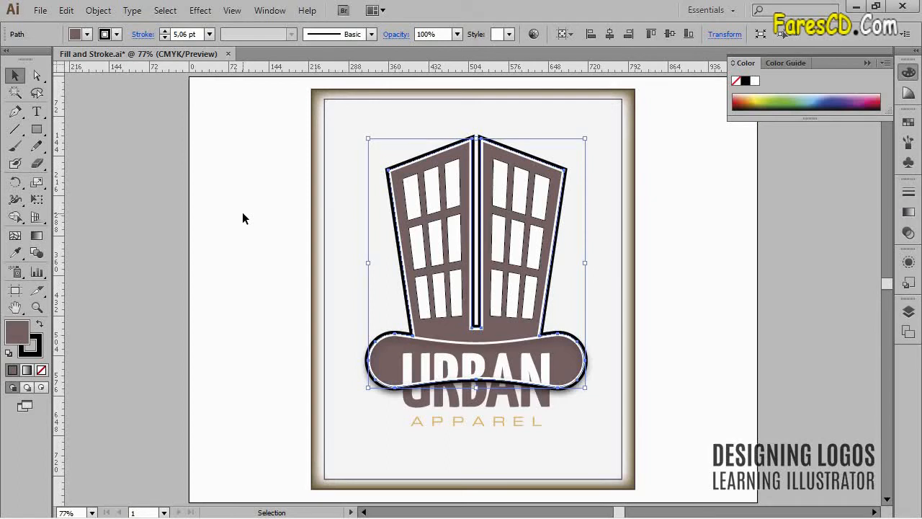
Try swapping the hat shape's fill and stroke and resetting them to the default colours, restoring the original colours each time.
key(x)
key(x)
key(x)
key(shift+x)
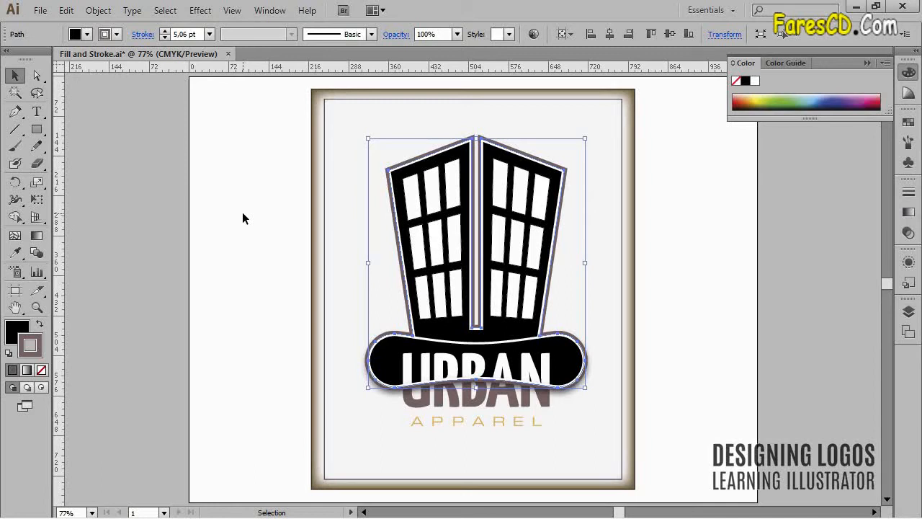
click(41, 324)
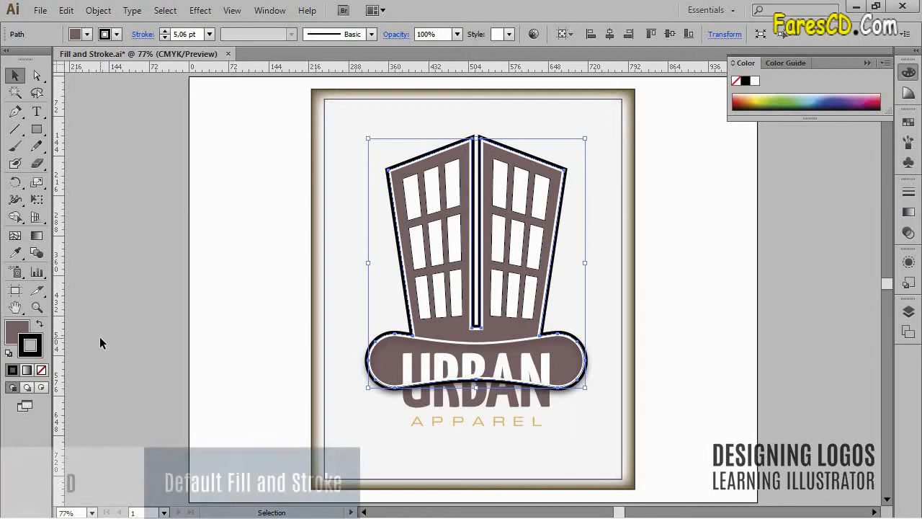
key(d)
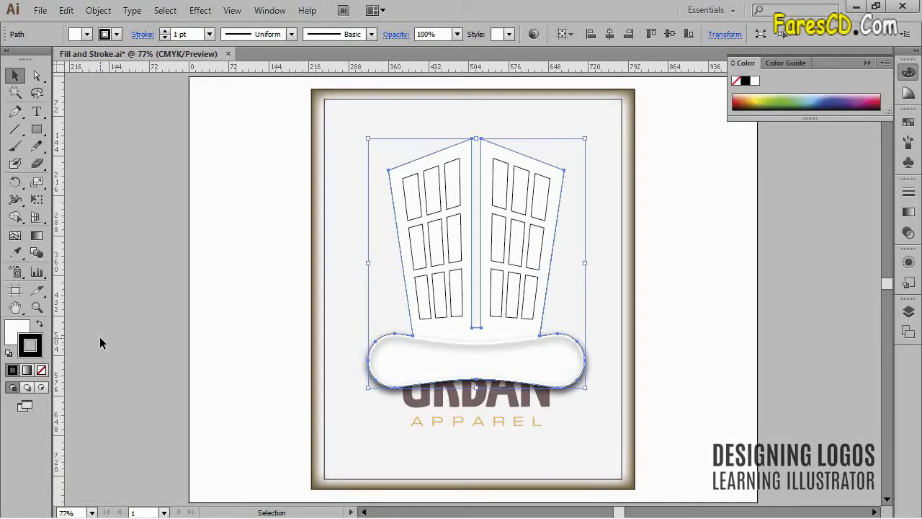
key(ctrl+z)
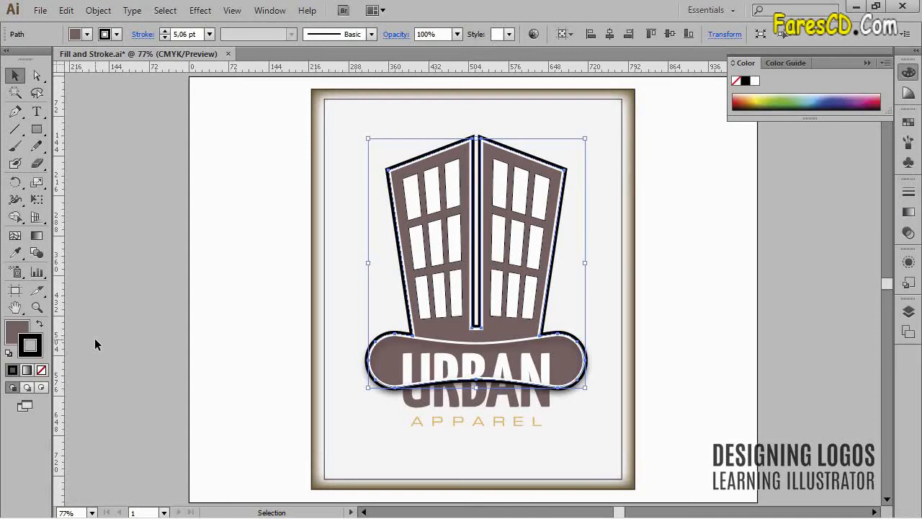
Set the hat shape's fill to the dark slate colour 2C333A in the Color Picker.
double_click(22, 330)
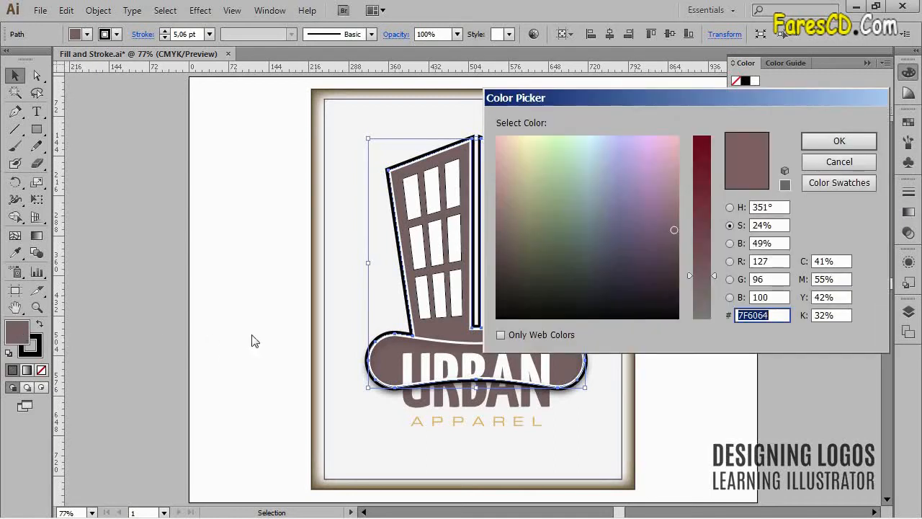
click(604, 263)
drag(604, 264, 603, 277)
click(834, 141)
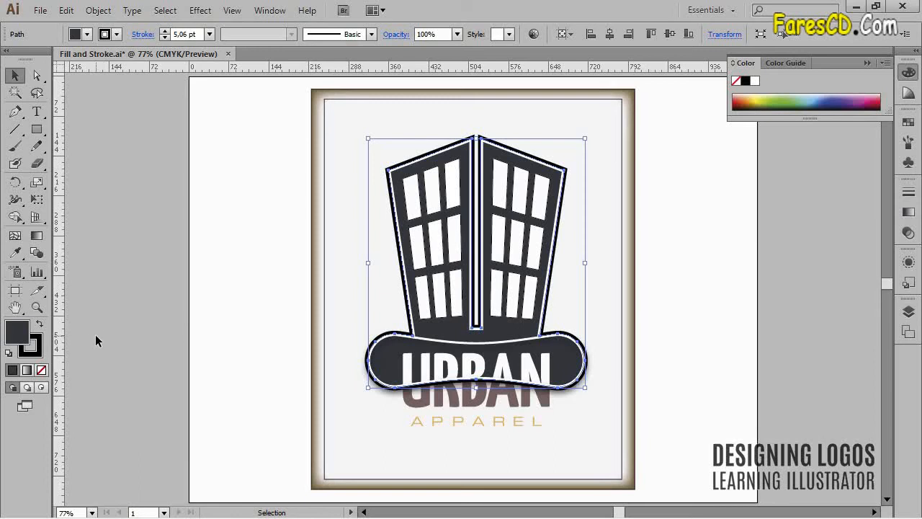
Set the hat shape's stroke to the dark green 0B3F0B in the Color Picker.
double_click(39, 349)
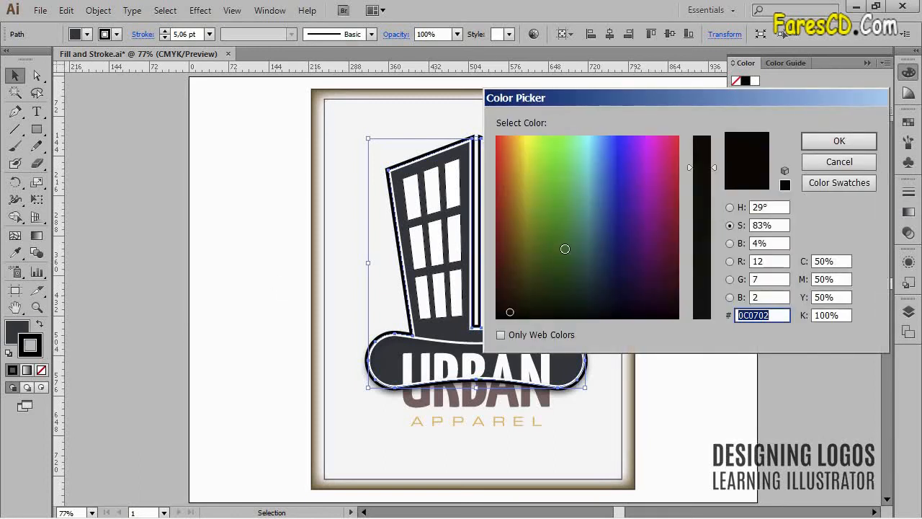
drag(558, 268, 557, 271)
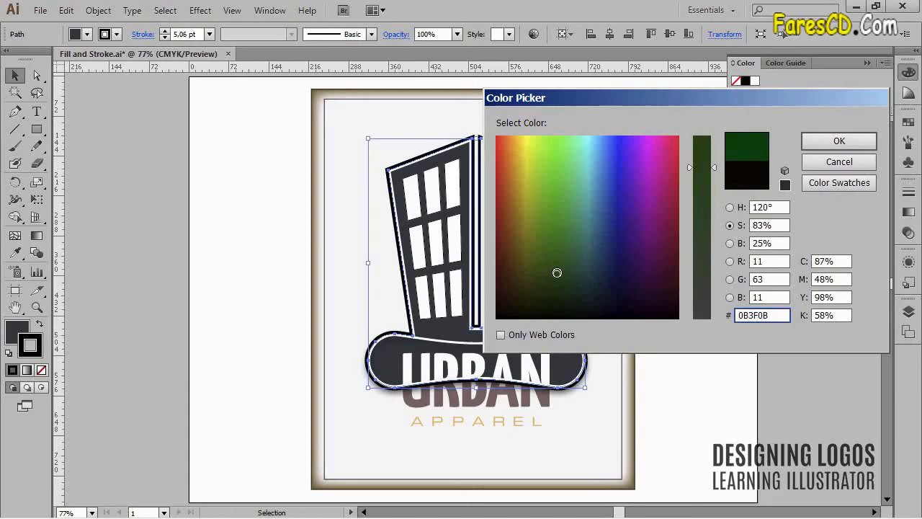
click(835, 142)
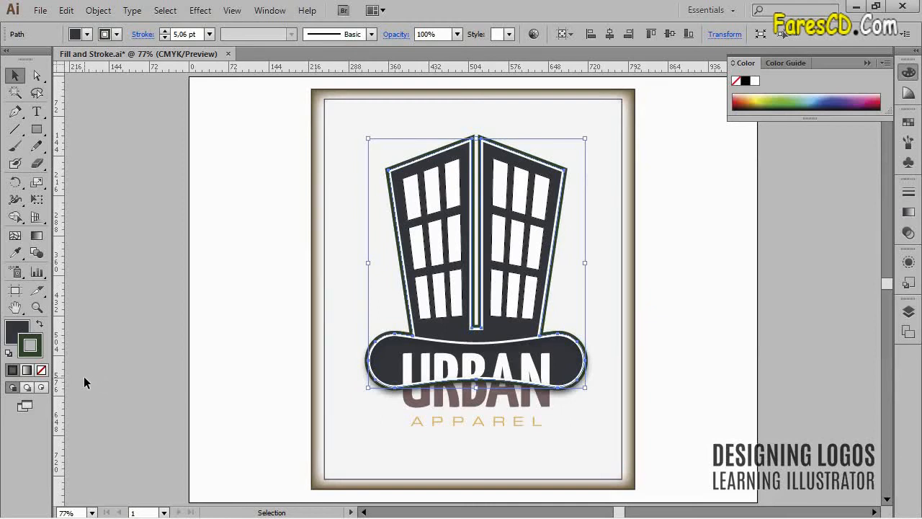
Undo the hat shape's last fill and stroke colour changes and redo them both.
key(ctrl+z)
key(ctrl+z)
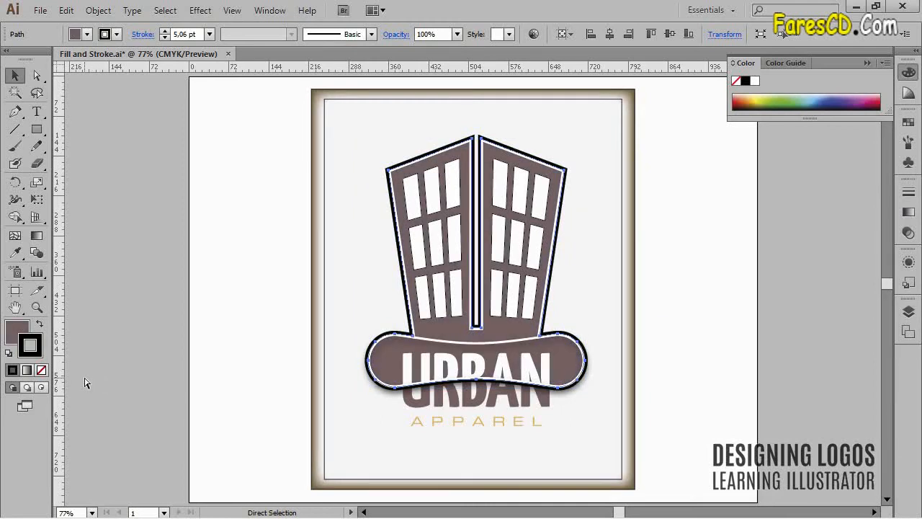
key(ctrl+shift+z)
key(ctrl+shift+z)
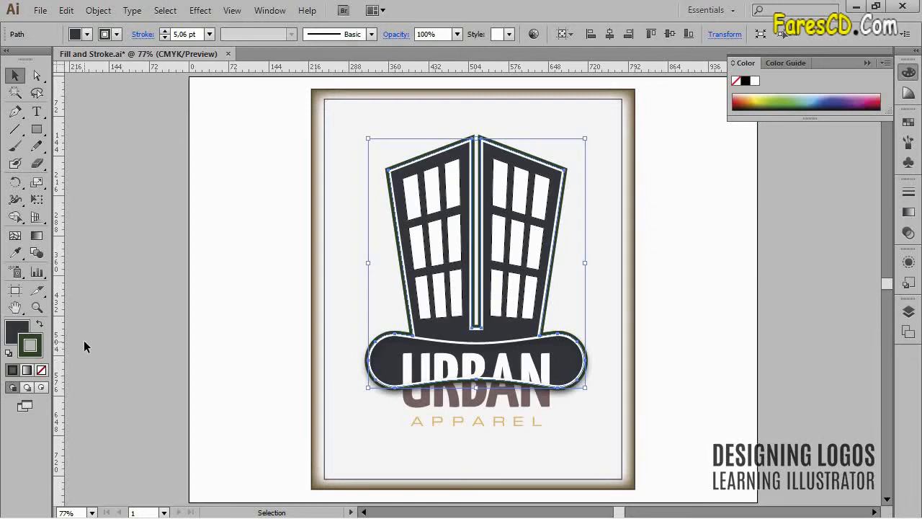
Match the hat shape's fill to its stroke by reusing the stroke's hex code 1A411D, and deselect the shape.
double_click(32, 348)
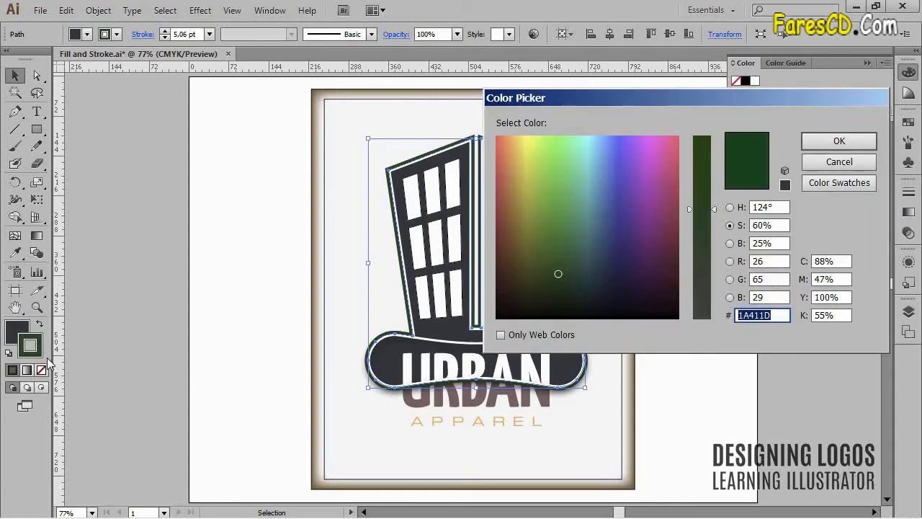
drag(649, 93, 614, 107)
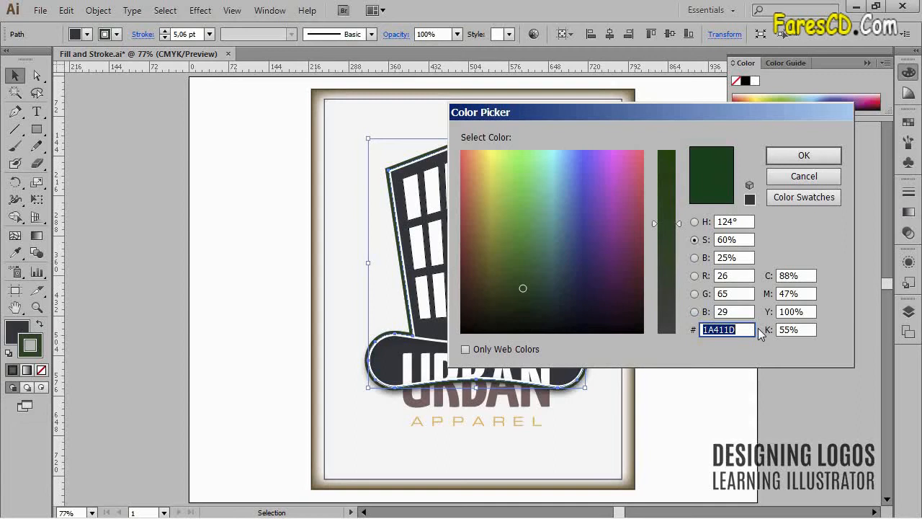
click(797, 175)
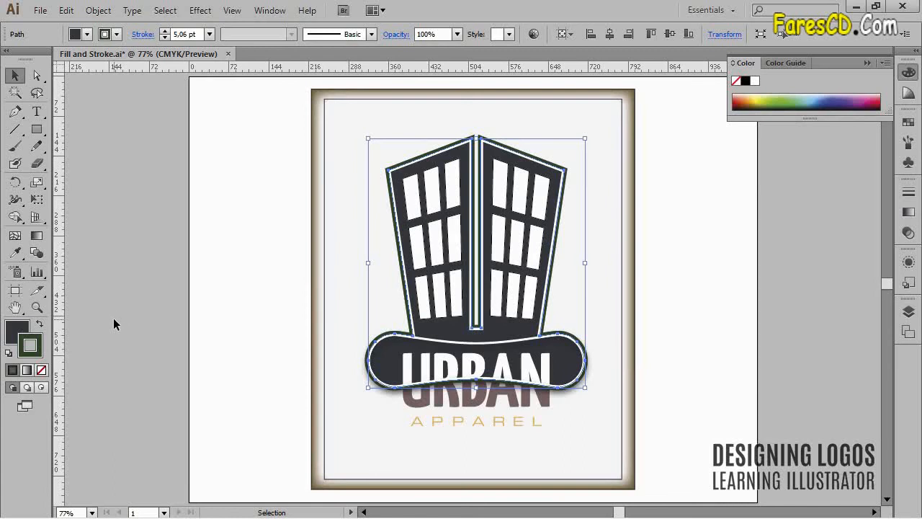
double_click(19, 332)
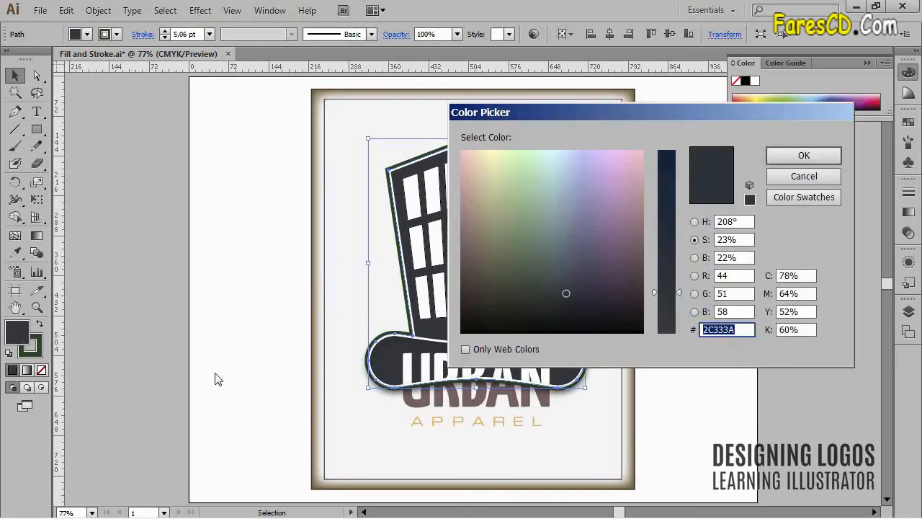
text(1A411D)
click(810, 159)
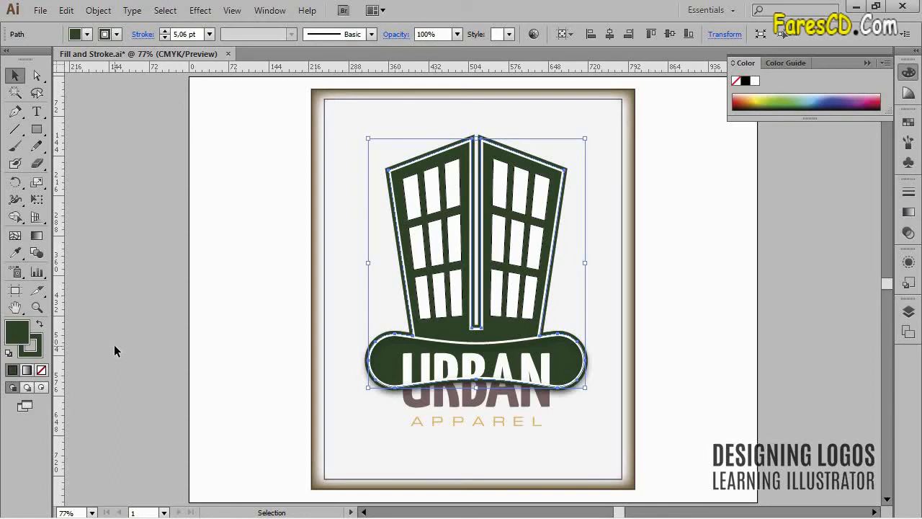
click(670, 359)
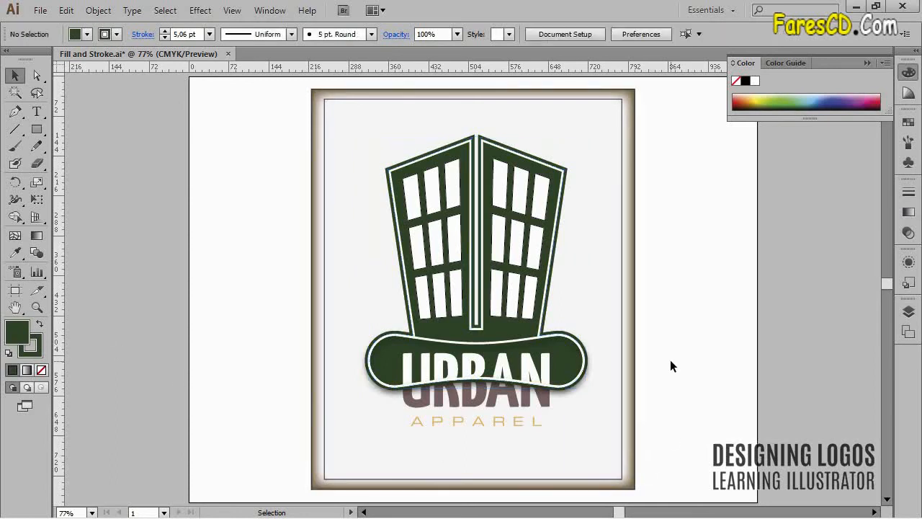
Recolour the lower part of the URBAN lettering by sampling the green hat shape's appearance with the Eyedropper.
click(546, 403)
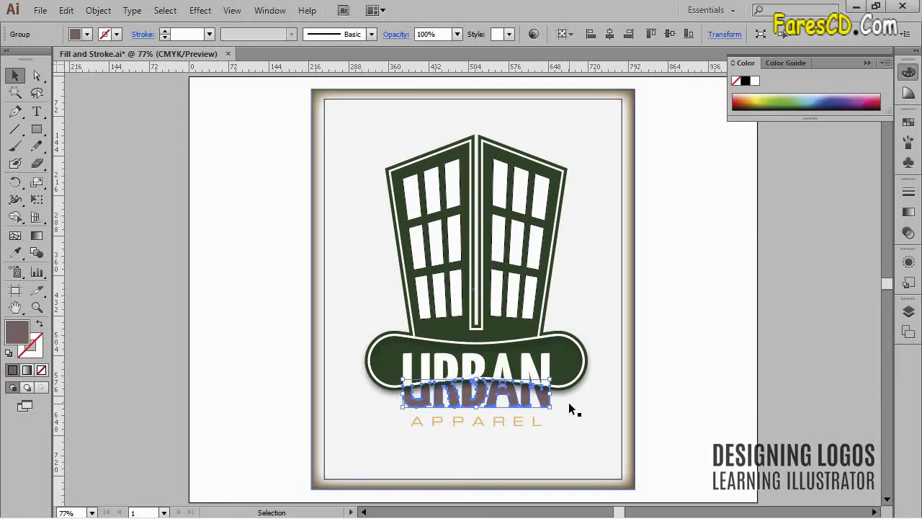
click(15, 254)
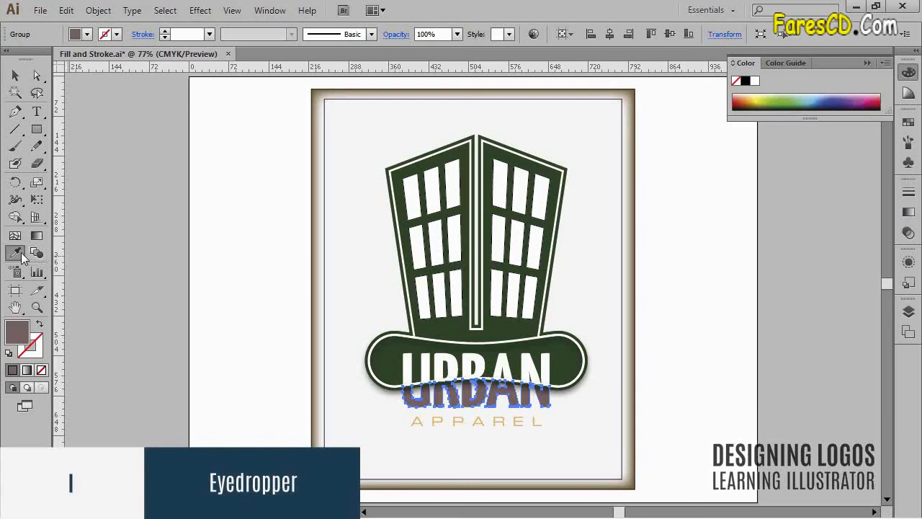
click(18, 261)
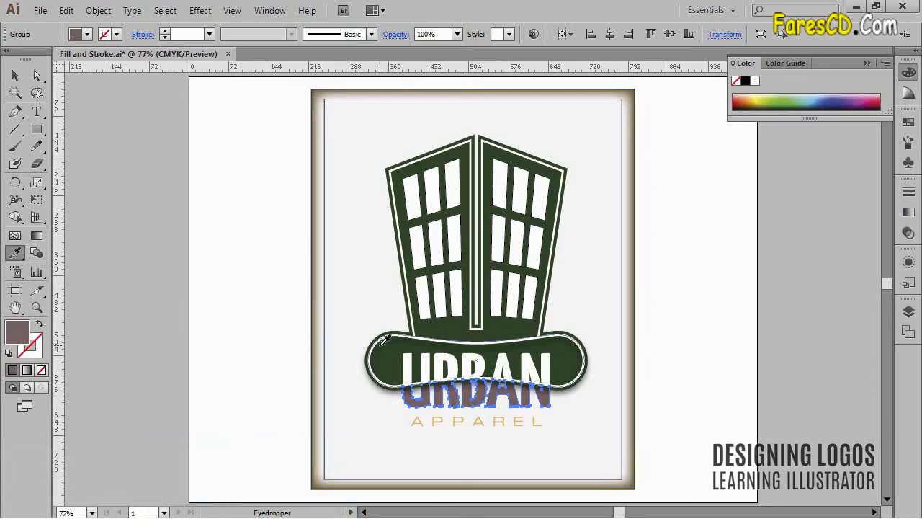
click(455, 320)
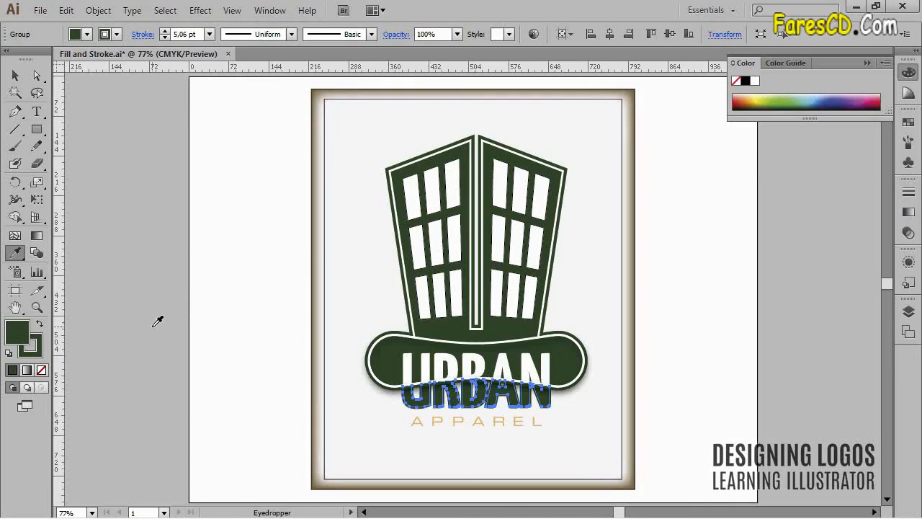
Remove the stroke from the lower URBAN lettering and deselect it.
click(37, 346)
key(slash)
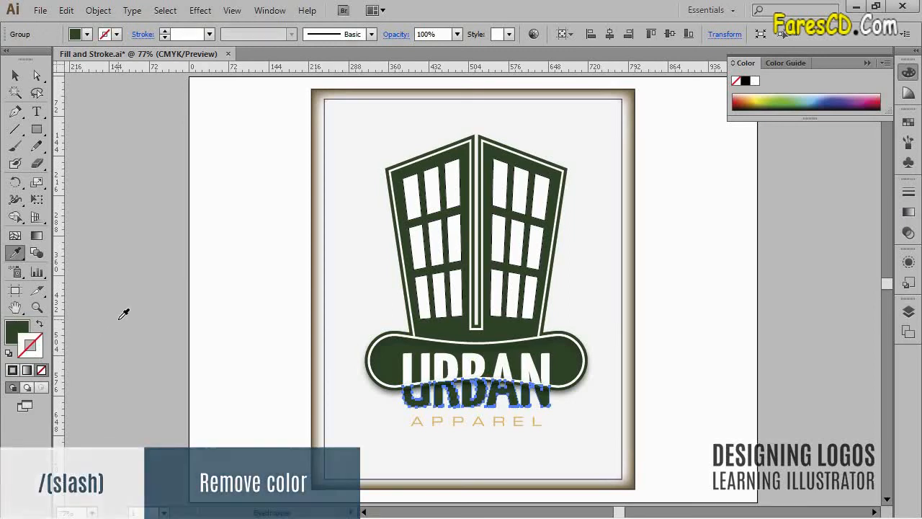
key(ctrl)
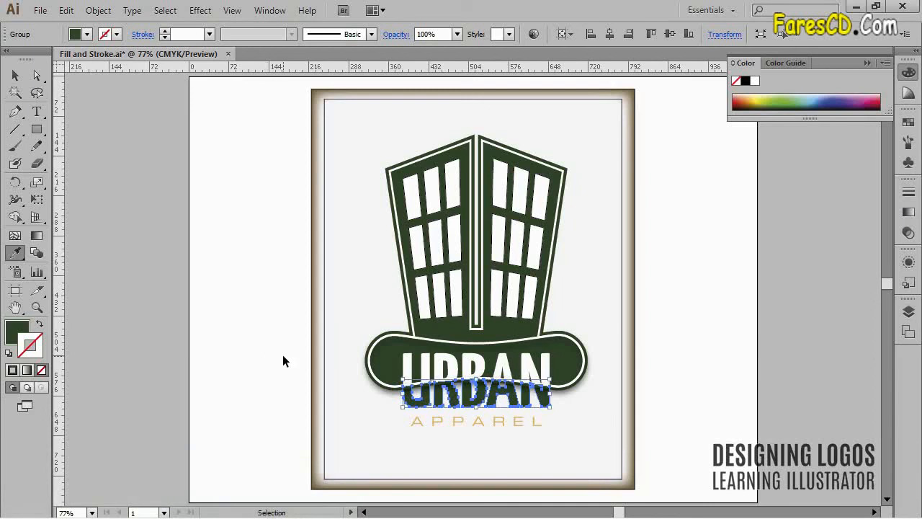
ctrl+click(282, 355)
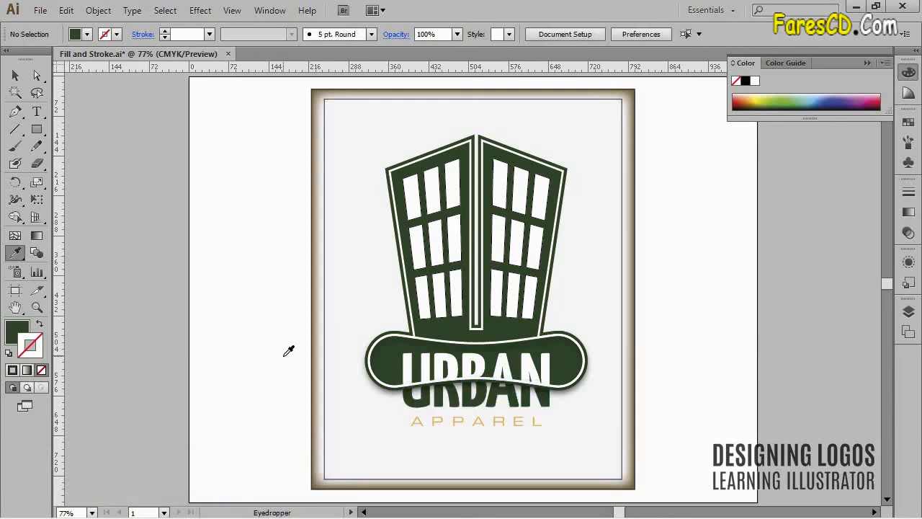